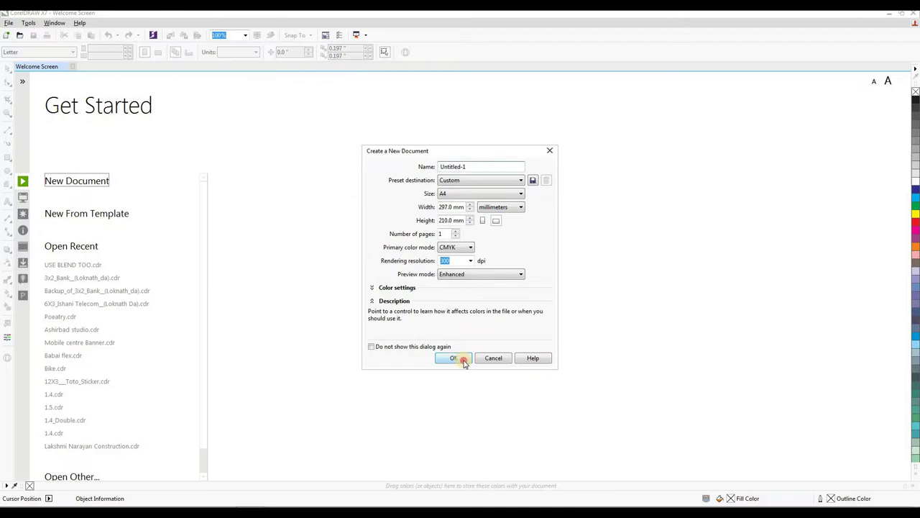
Create a landscape A4 CMYK document at 300 dpi and add a rectangle covering the whole page.
click(464, 363)
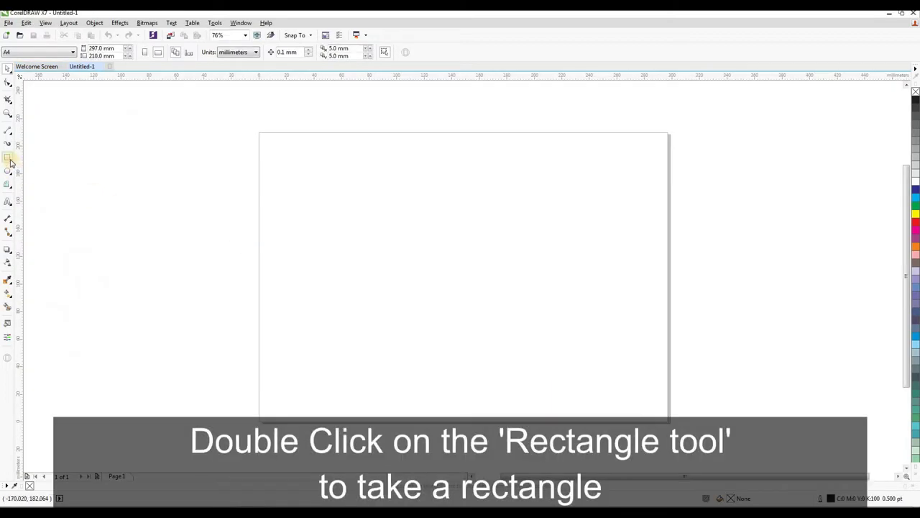
double_click(10, 160)
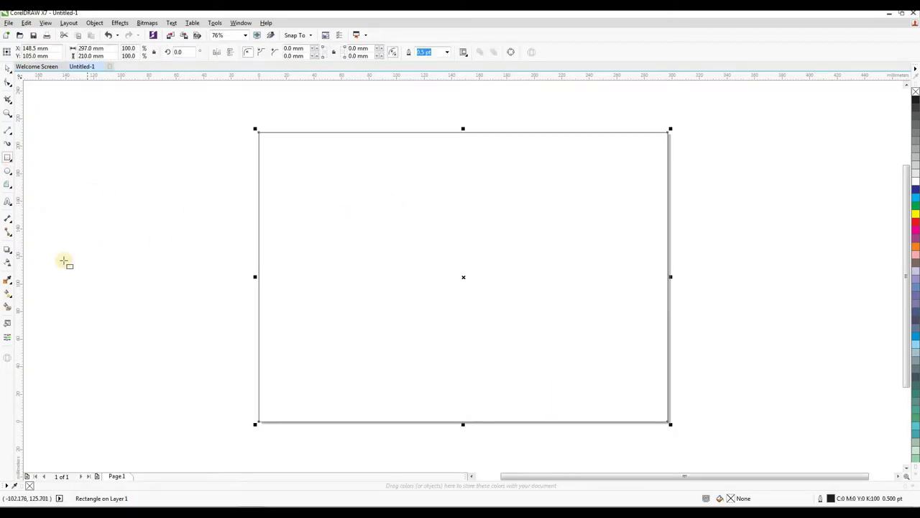
Apply an elliptical fountain fill to the page rectangle, with its white centre placed near the middle of the page.
click(8, 297)
drag(432, 266, 671, 266)
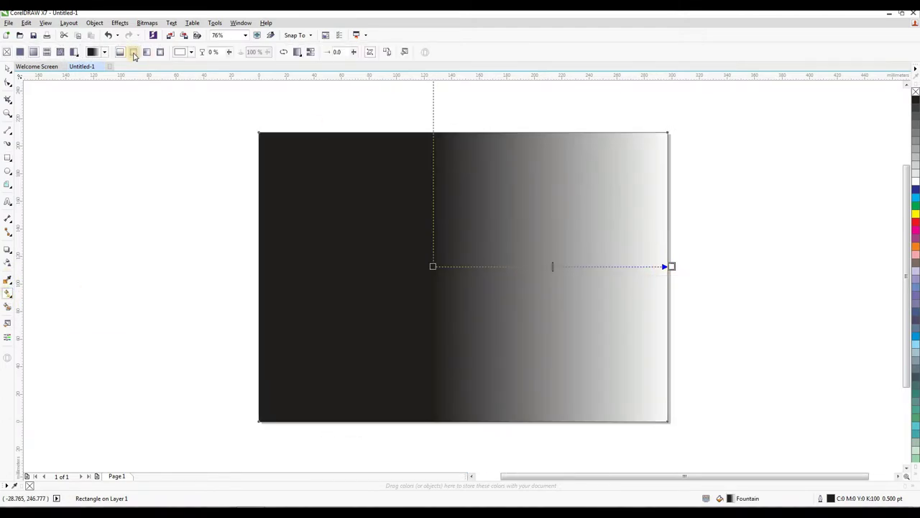
click(133, 52)
drag(551, 266, 466, 269)
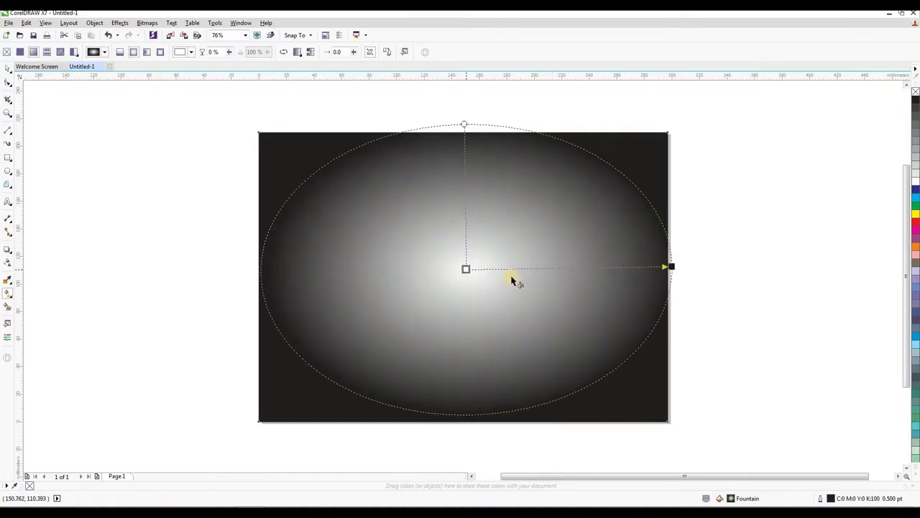
Change the gradient's black outer node to light blue with 40 cyan and extend the gradient beyond the page's side edge.
click(663, 267)
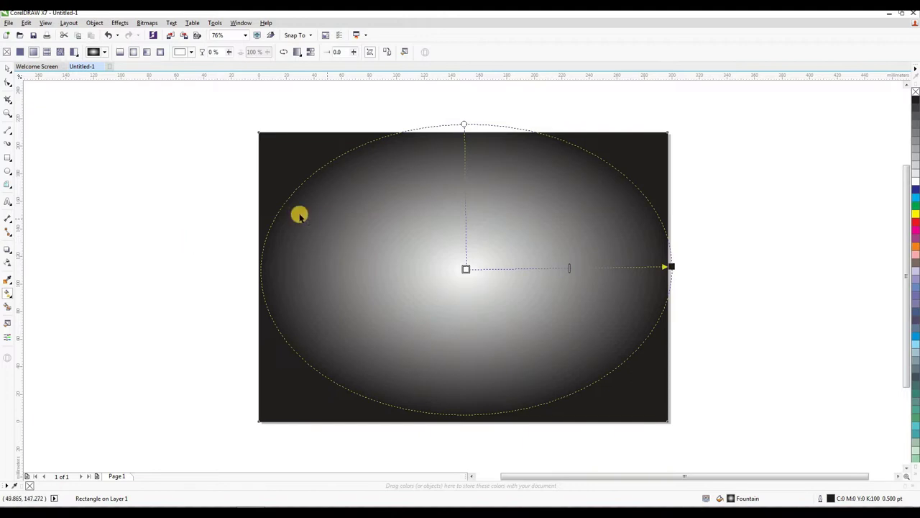
click(669, 266)
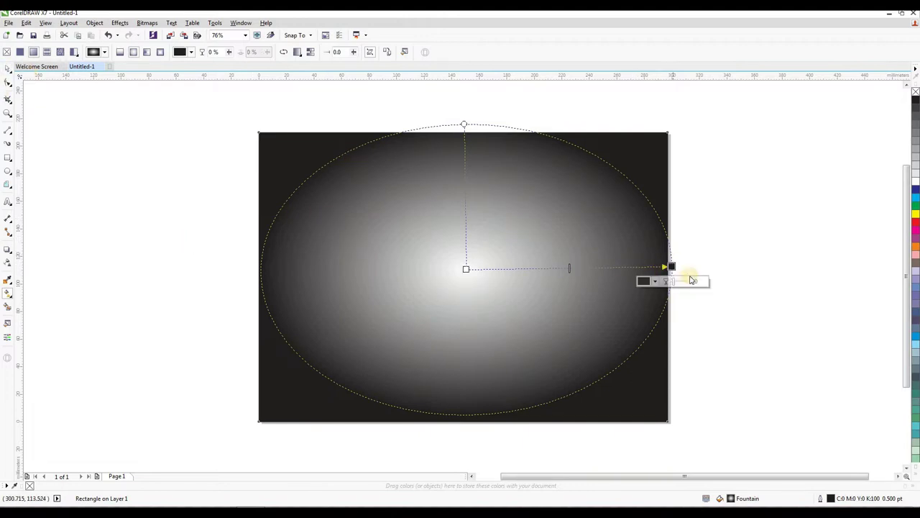
click(657, 282)
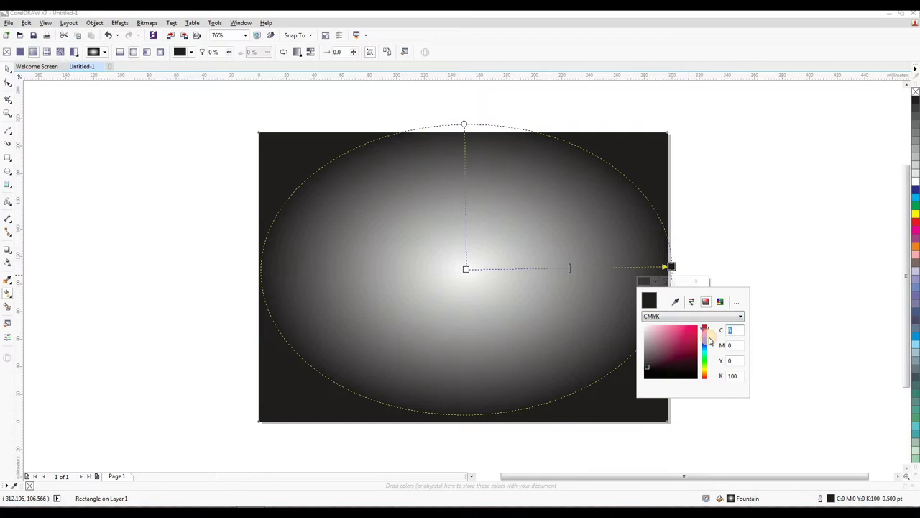
key(Tab)
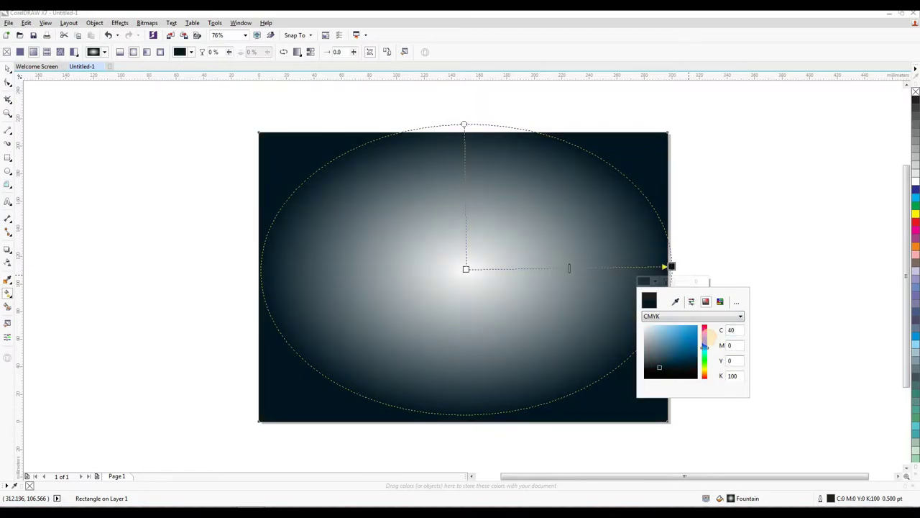
click(737, 361)
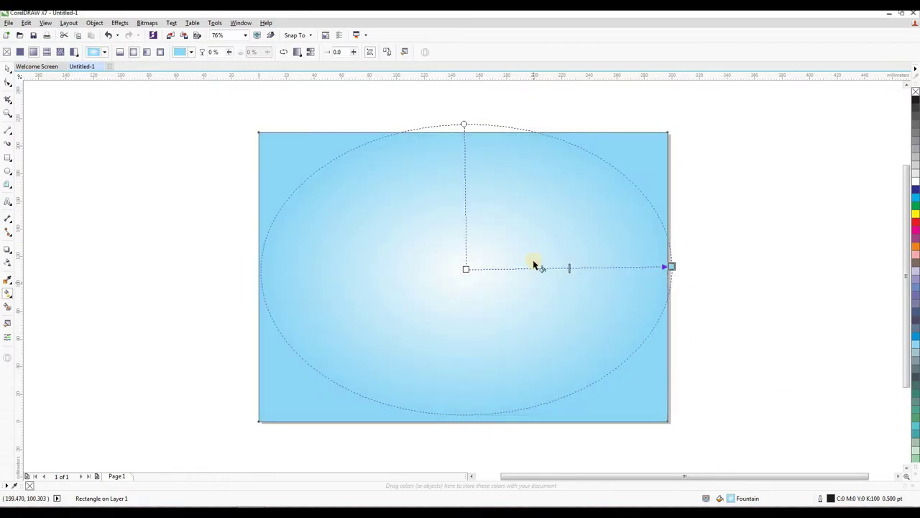
drag(673, 266, 749, 283)
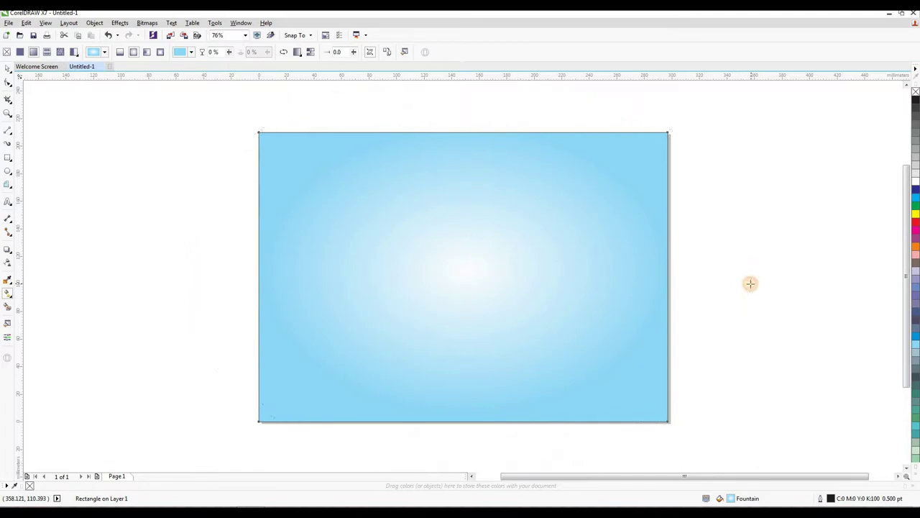
Set the background rectangle's outline width to None.
click(7, 67)
click(122, 169)
click(431, 216)
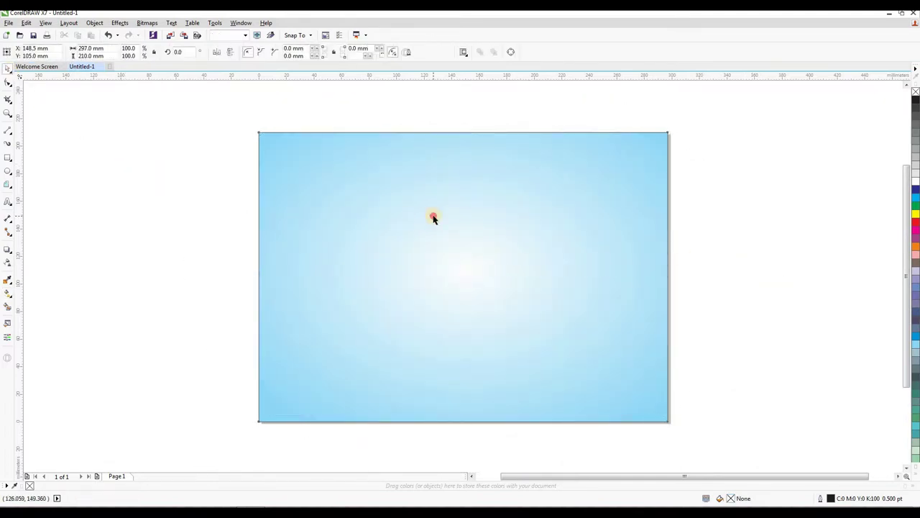
click(420, 52)
click(450, 55)
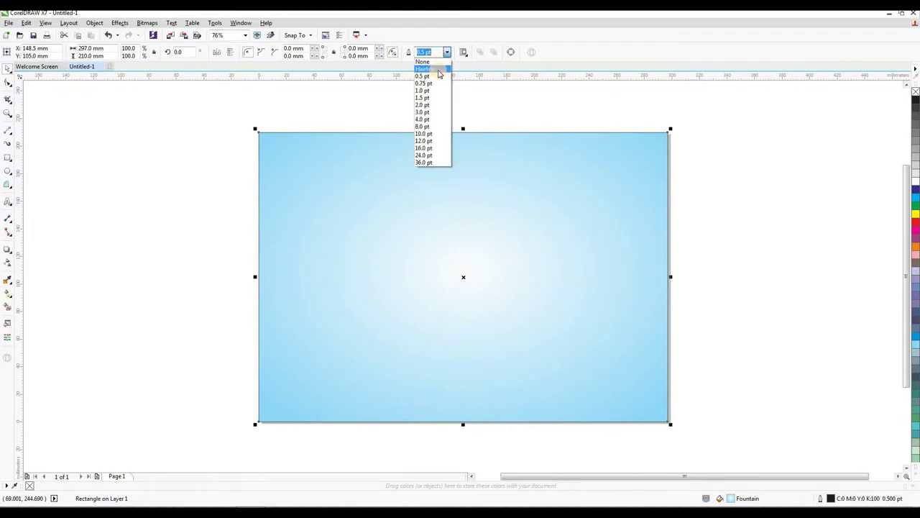
click(435, 61)
click(238, 173)
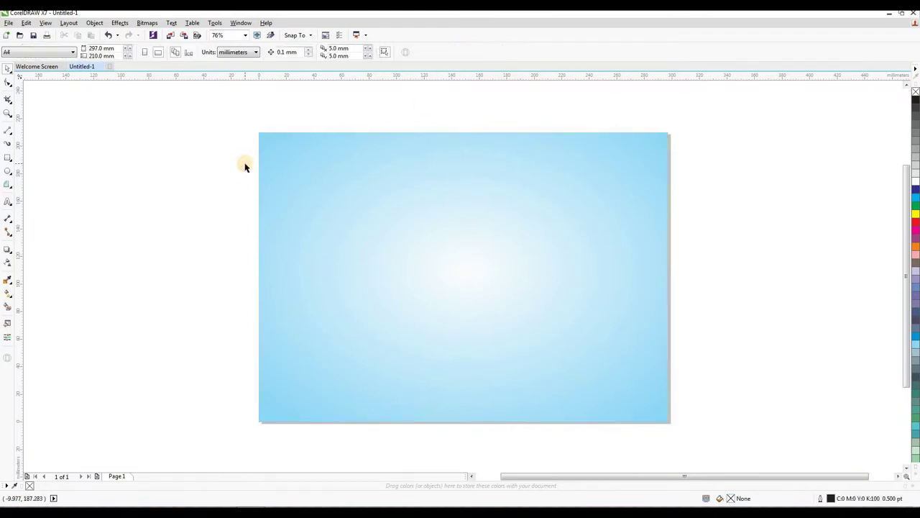
Add the artistic text "USE BEVEL" on the blank area beside the page.
click(8, 202)
click(151, 236)
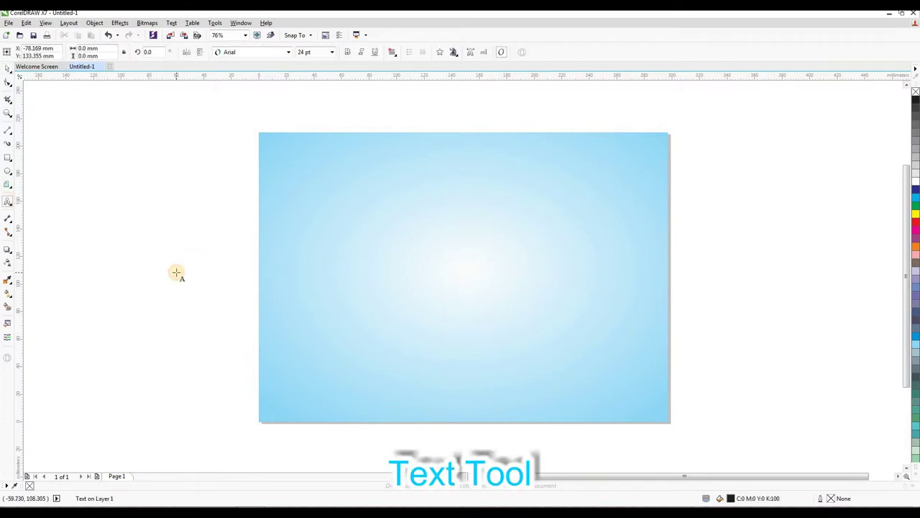
text(USE BEVEL)
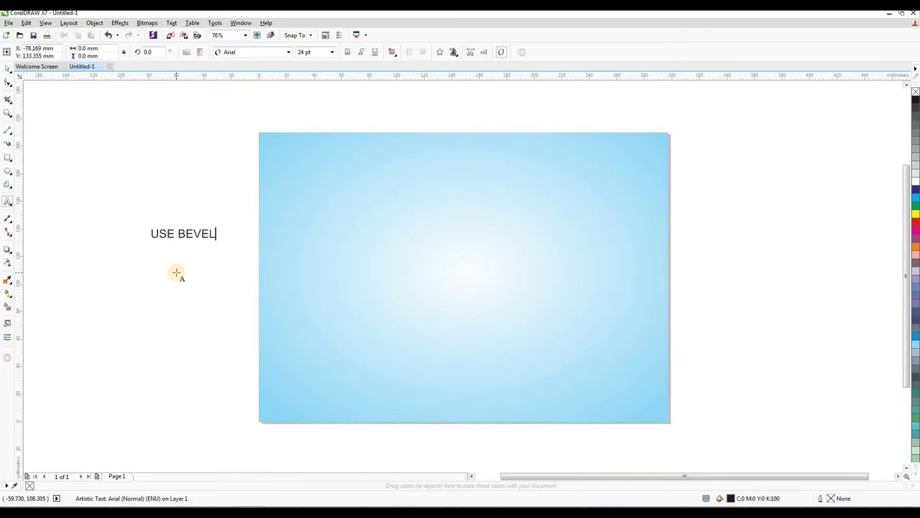
Enlarge the "USE BEVEL" text to about 107 mm wide and move it onto the blue background.
click(7, 67)
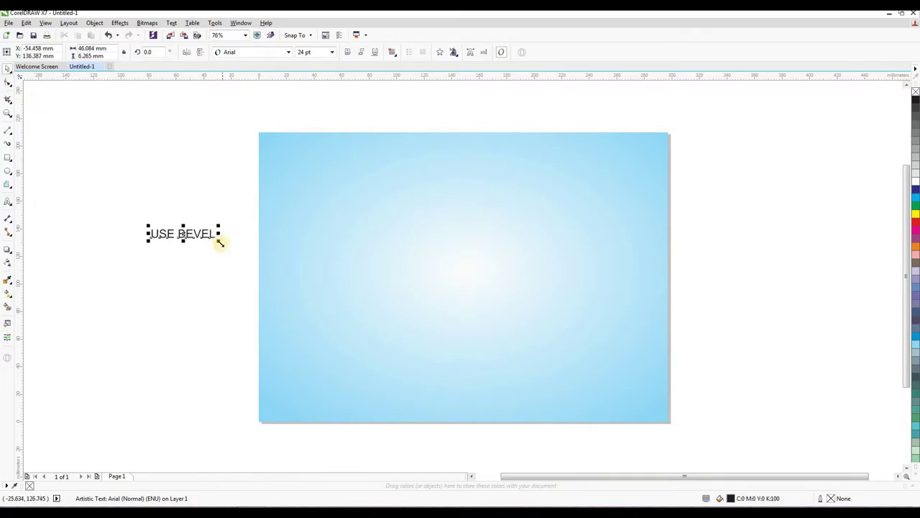
drag(220, 242, 298, 273)
drag(237, 240, 456, 248)
Change the font of the "USE BEVEL" text to Impact.
click(289, 51)
scroll(268, 210, down, 5)
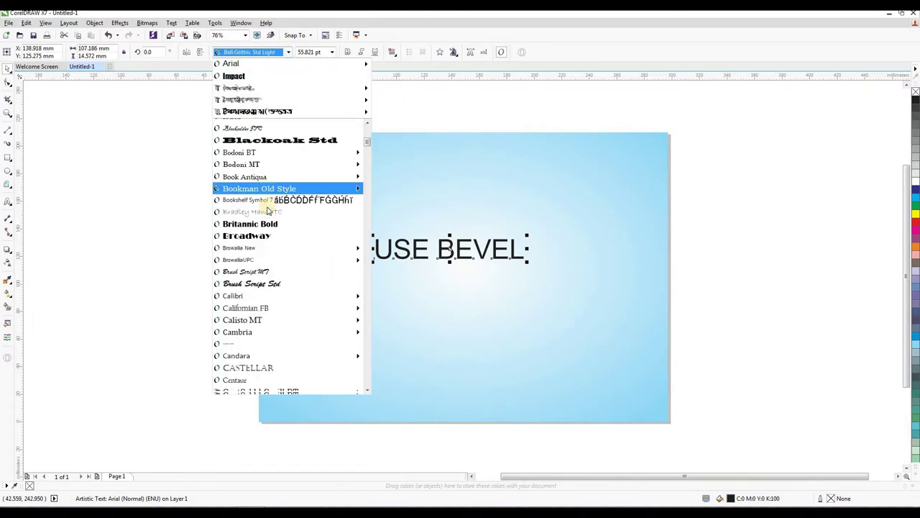
scroll(267, 210, down, 12)
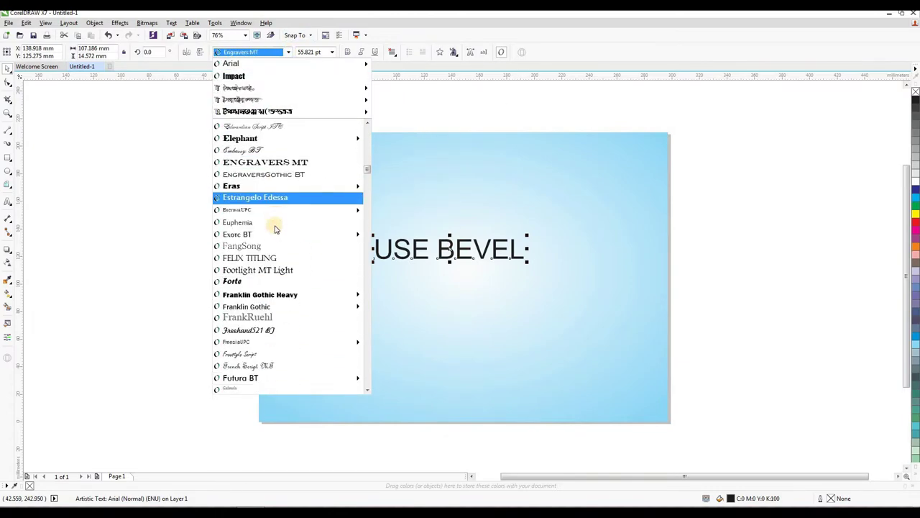
scroll(276, 229, down, 15)
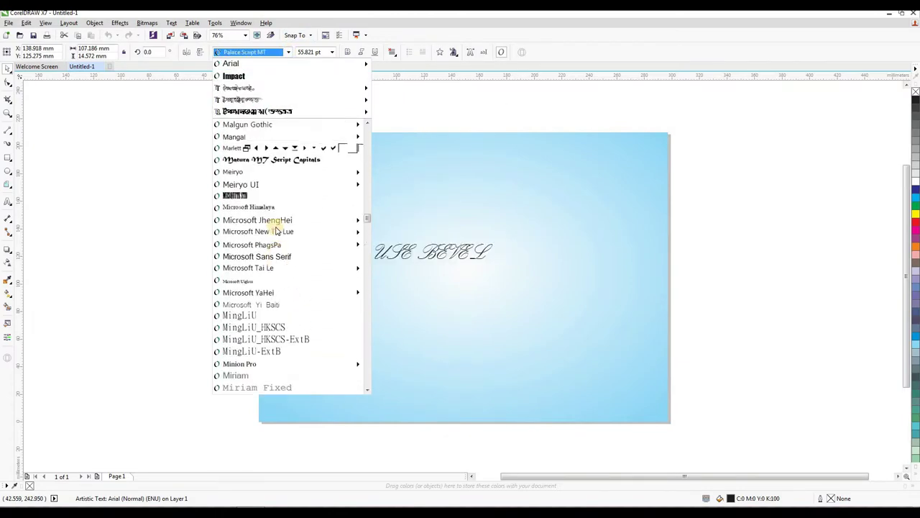
scroll(276, 231, up, 12)
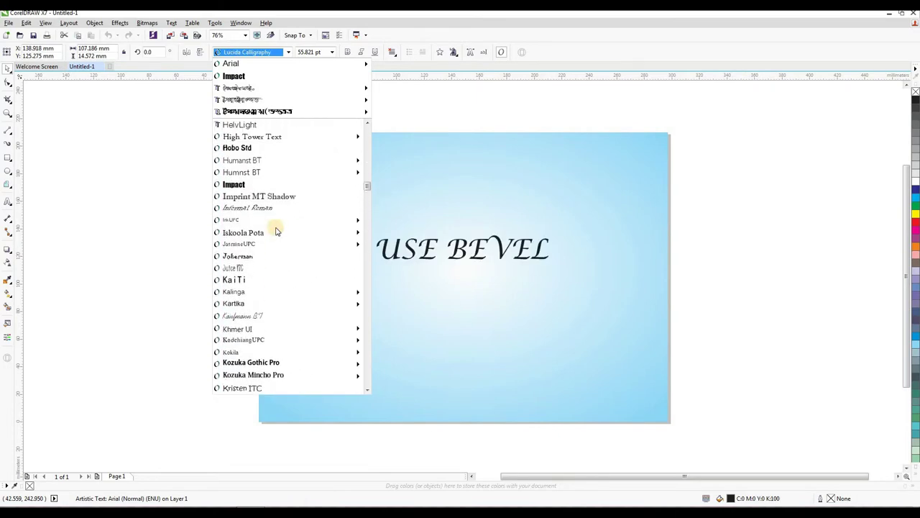
click(266, 184)
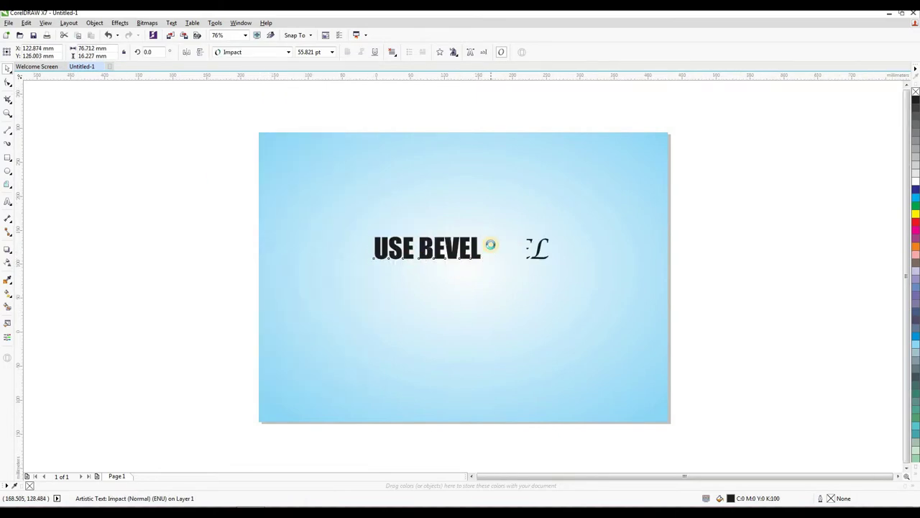
Stretch the "USE BEVEL" text to about 240 mm wide and 48 mm high.
drag(484, 248, 557, 249)
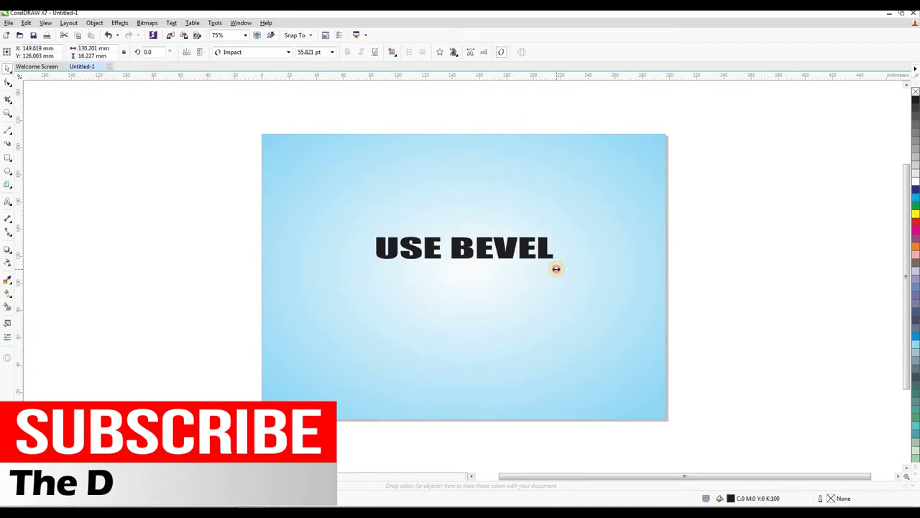
drag(367, 247, 302, 247)
drag(427, 261, 439, 311)
drag(557, 272, 632, 286)
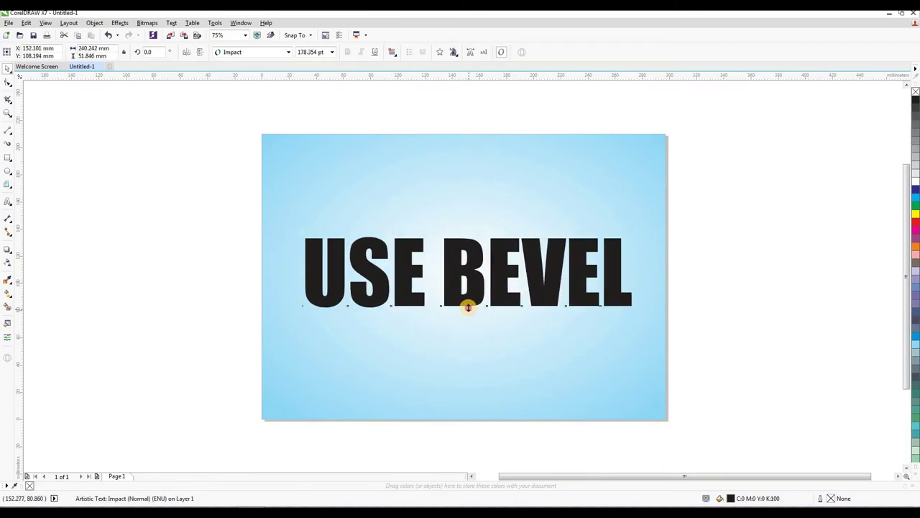
drag(468, 308, 468, 296)
Add a vertical guideline through the page's centre and centre the text on the page at X 148.5 mm, Y 105 mm.
click(481, 194)
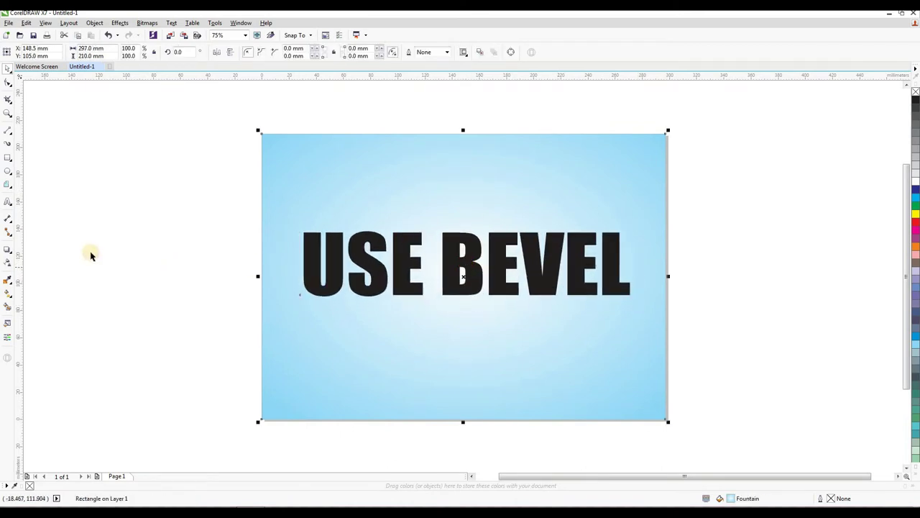
drag(463, 308, 464, 311)
click(468, 267)
scroll(468, 263, up, 2)
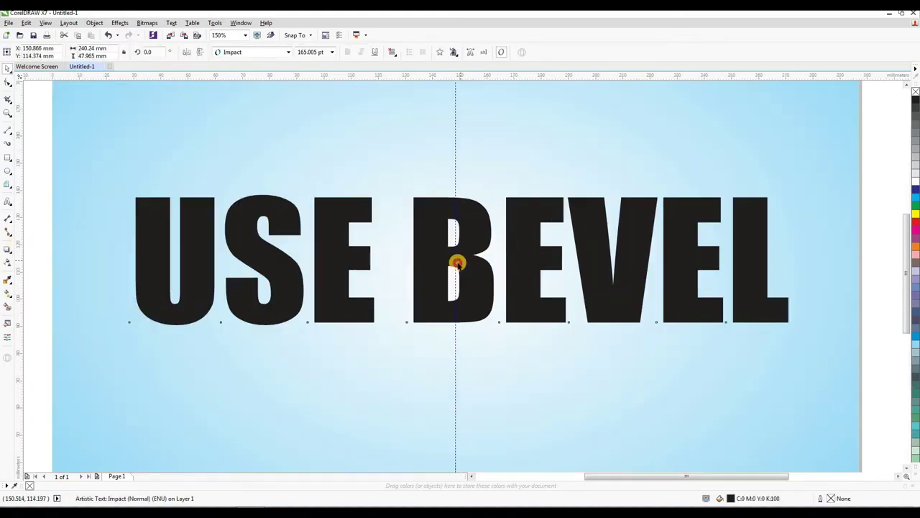
drag(457, 263, 453, 268)
scroll(453, 267, down, 2)
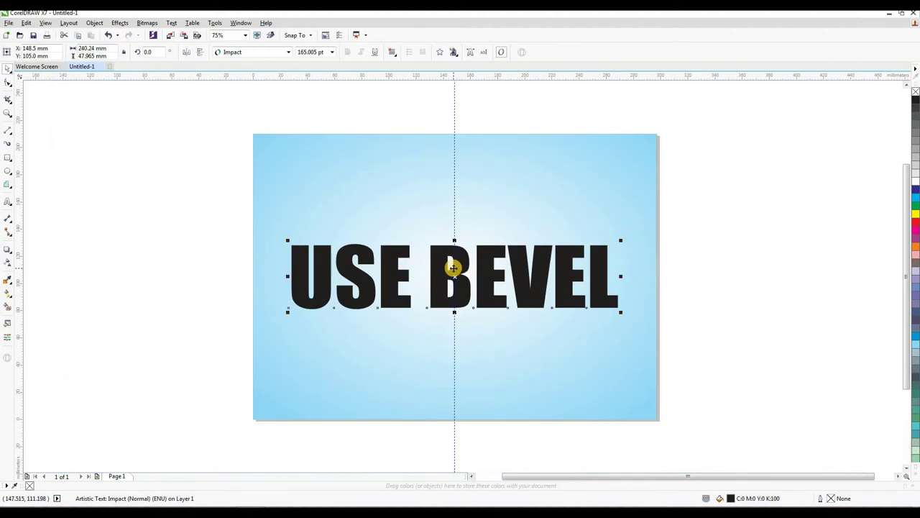
Fill the "USE BEVEL" text with red (C:0 M:100 Y:100 K:0).
click(916, 221)
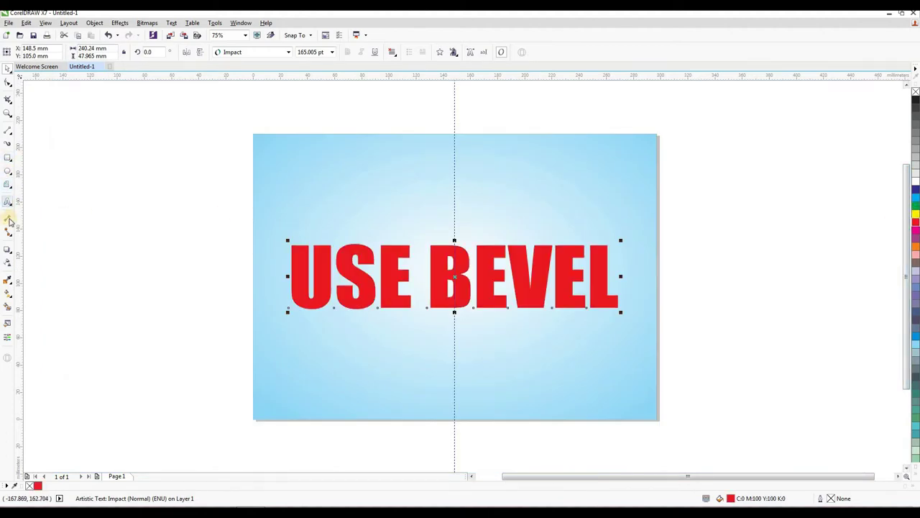
click(8, 114)
drag(233, 130, 661, 425)
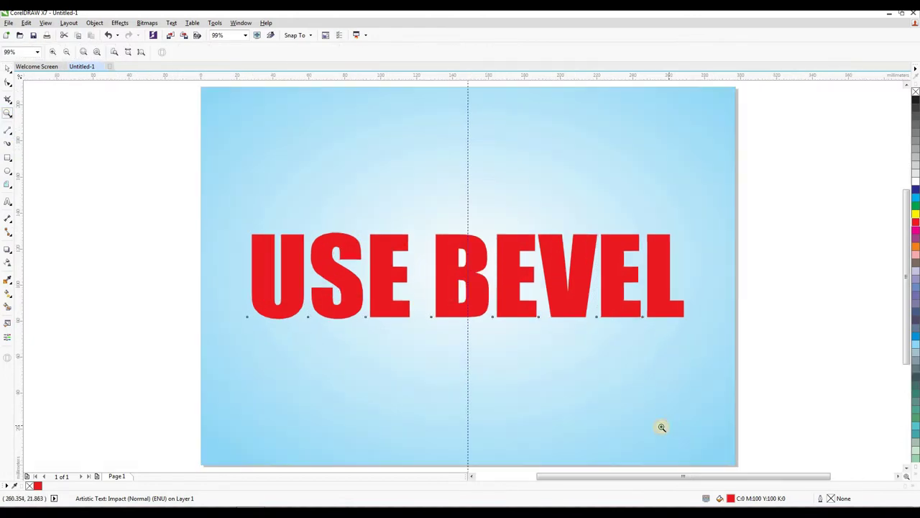
click(8, 70)
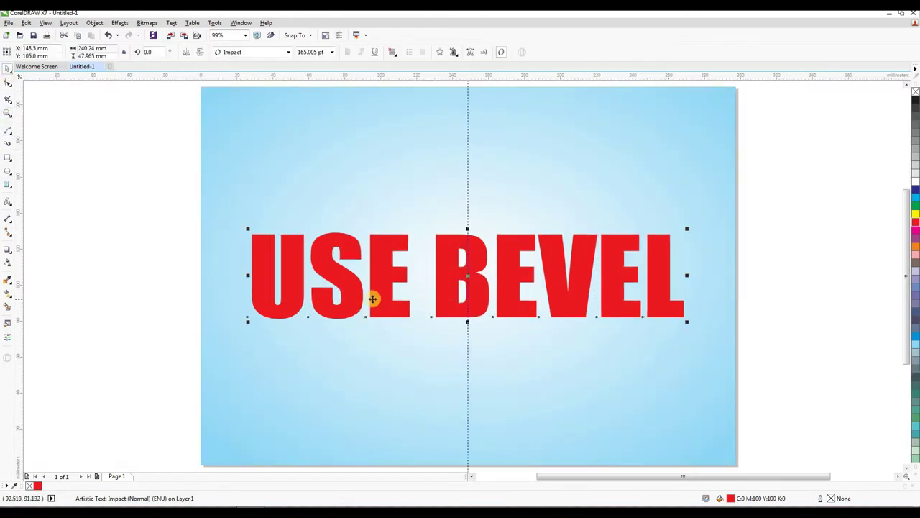
Apply a Soft edge bevel to the text with a 5.08 mm distance and a slightly darker red light colour.
click(120, 22)
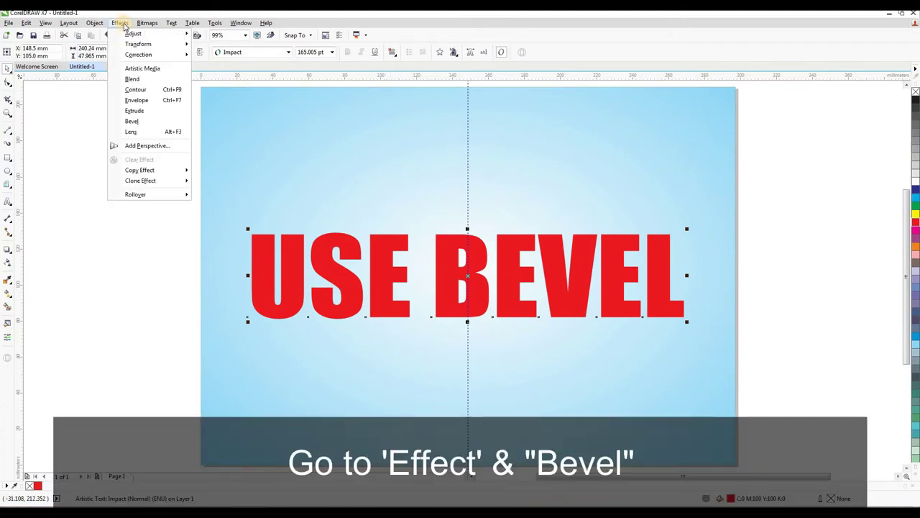
click(131, 120)
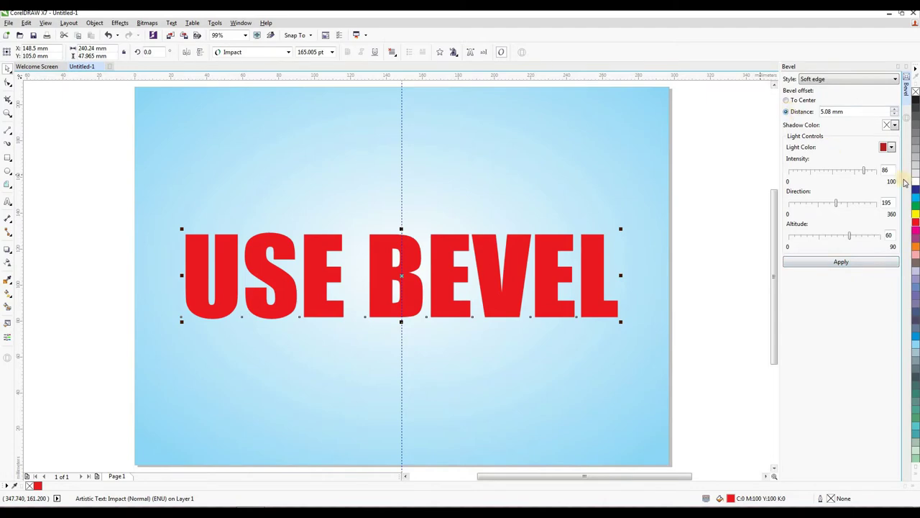
click(892, 147)
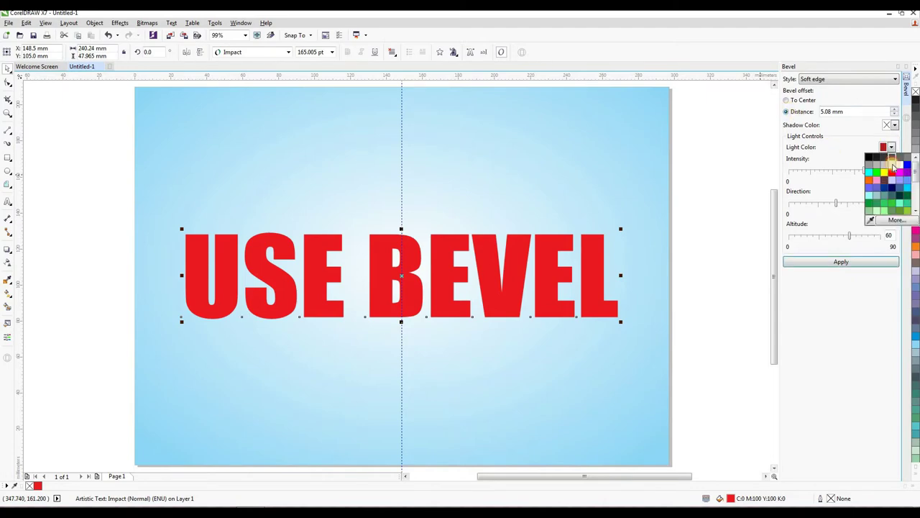
click(897, 220)
mouse_move(212, 164)
mouse_down()
mouse_move(232, 164)
mouse_move(215, 173)
mouse_up()
click(251, 272)
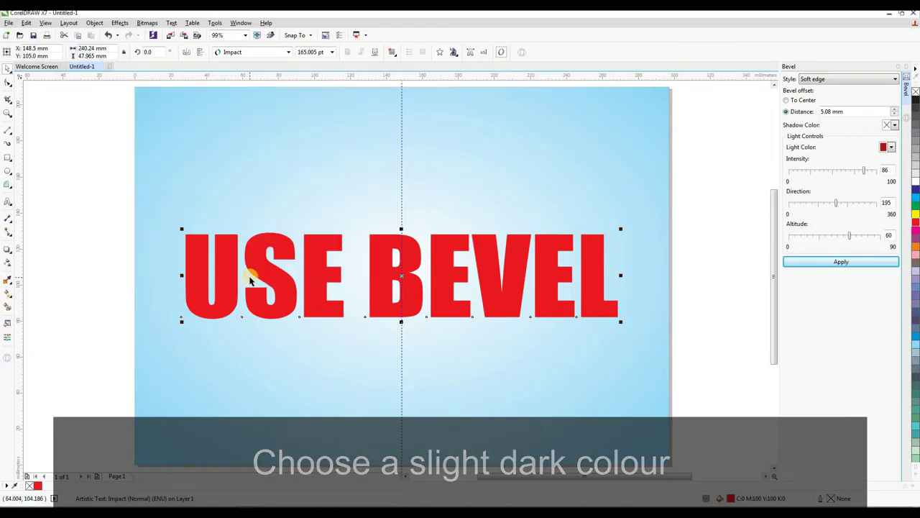
click(842, 261)
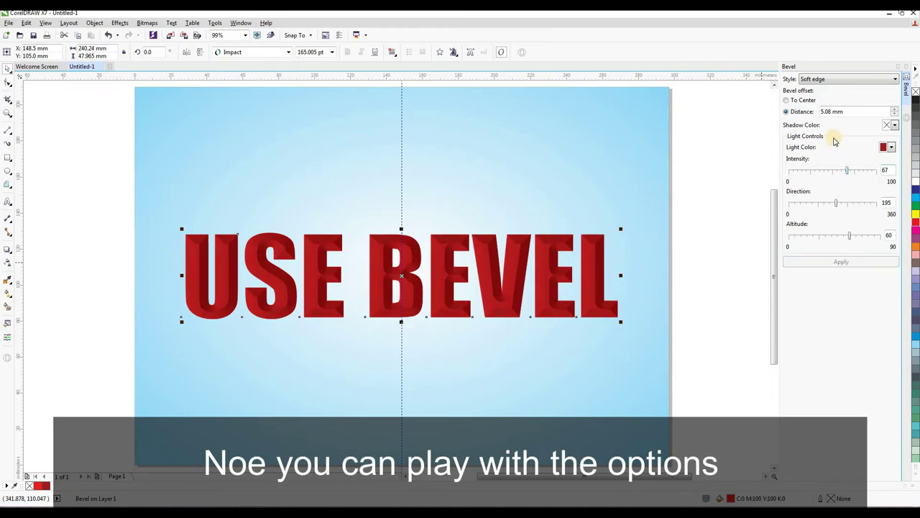
Test the text bevel's light intensity at 54, 13 and 91, and settle on an applied intensity of 85.
click(836, 171)
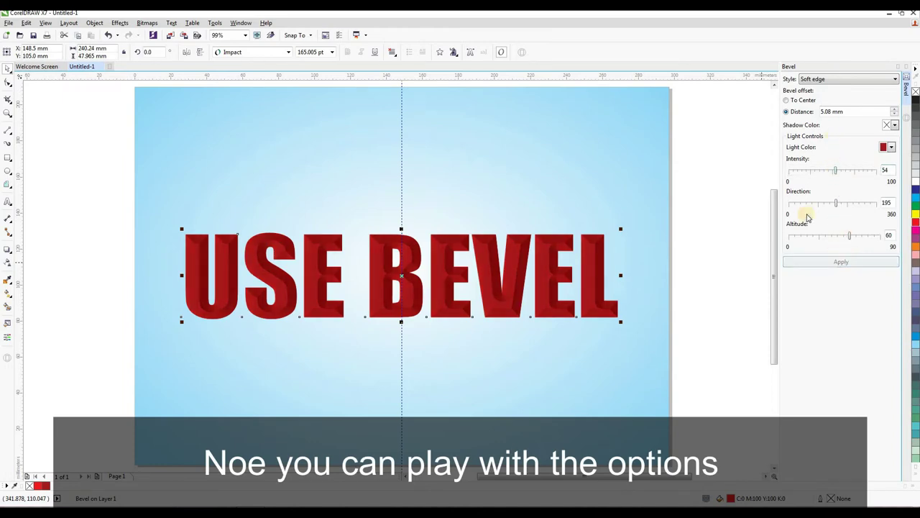
click(828, 261)
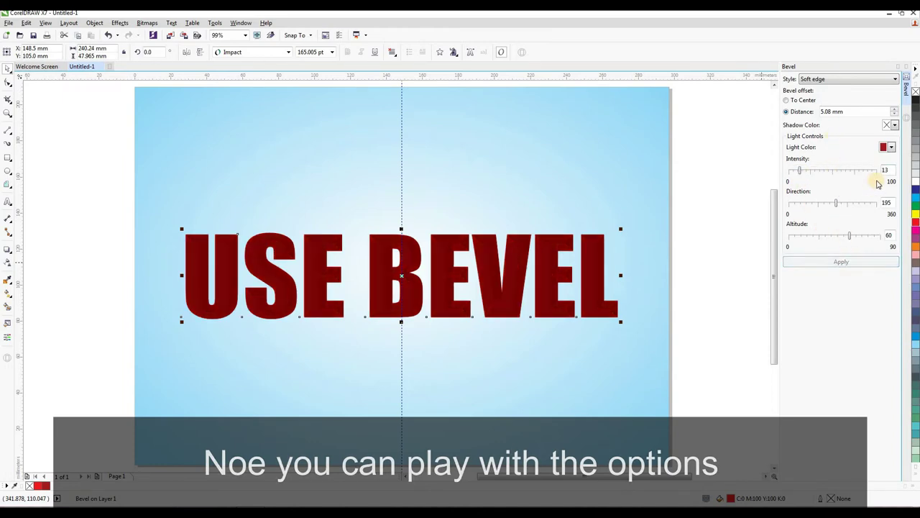
click(869, 173)
click(862, 261)
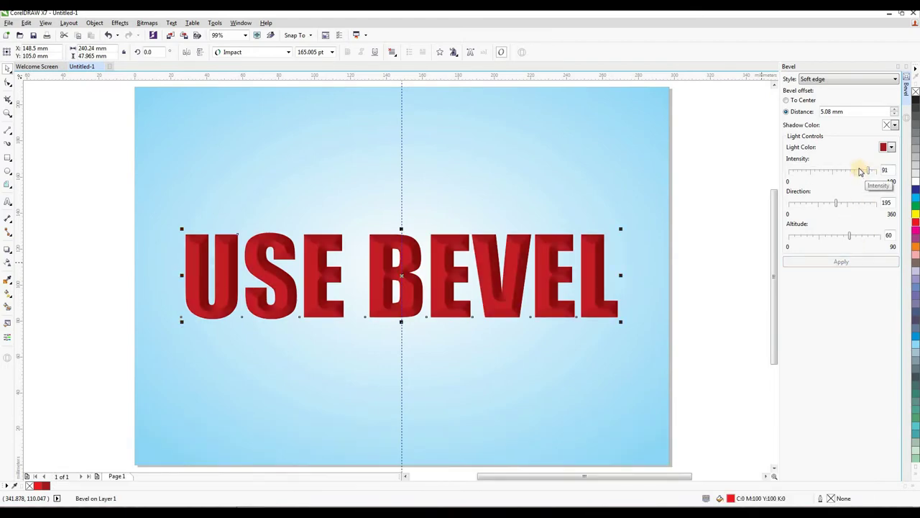
drag(864, 173, 861, 172)
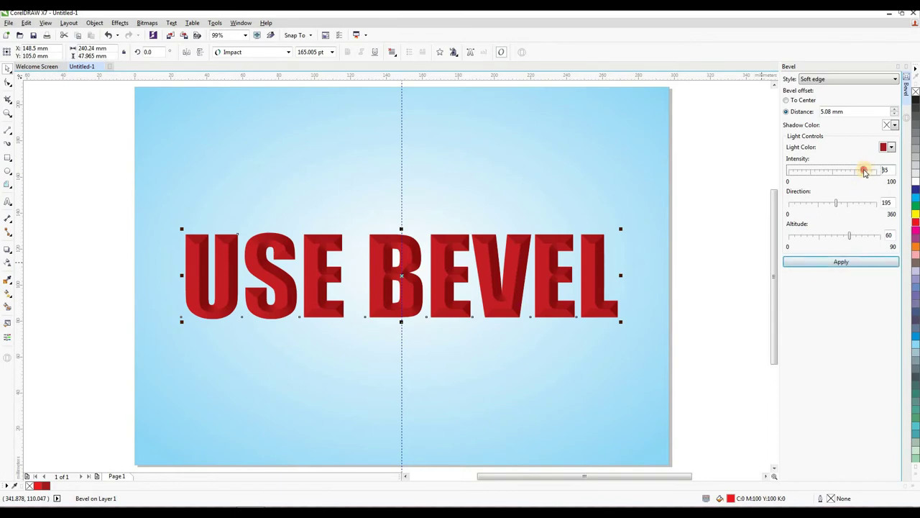
click(864, 264)
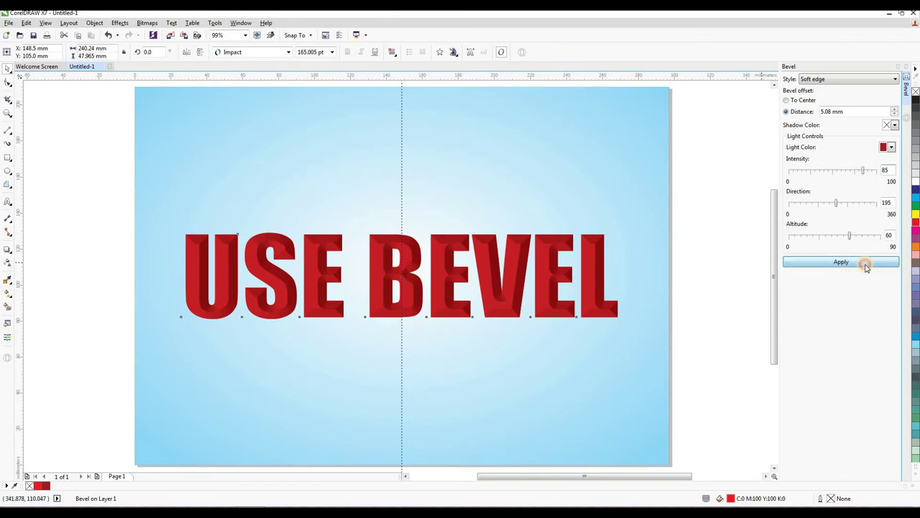
Try light directions of 252, 108, 30 and 327 on the text's bevel, applying each one.
click(852, 204)
click(854, 263)
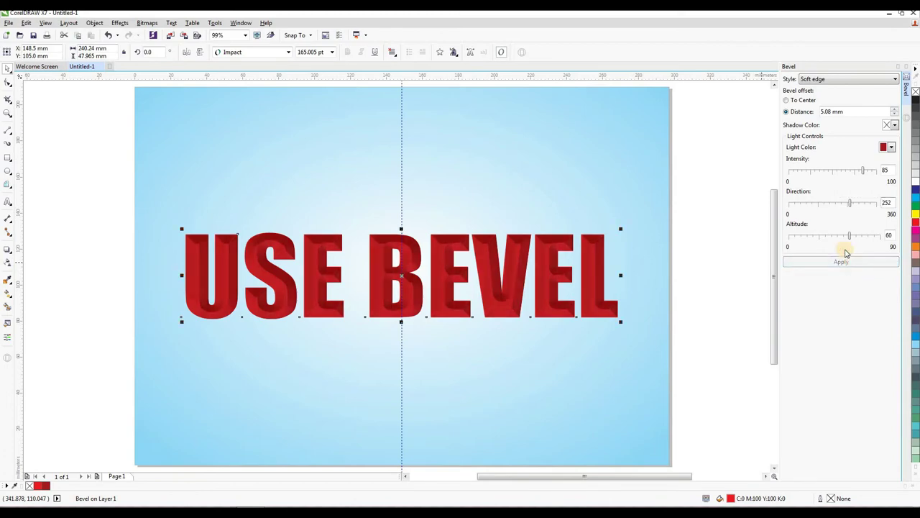
click(816, 205)
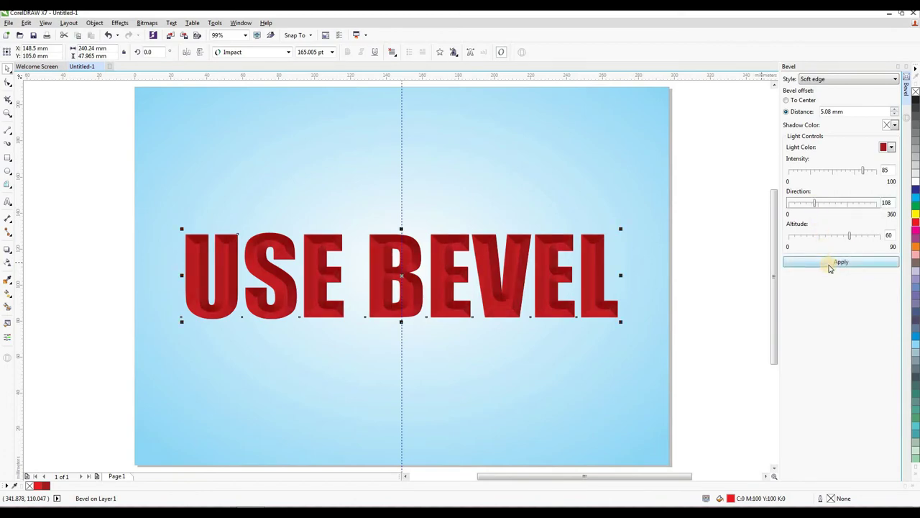
click(829, 264)
click(796, 204)
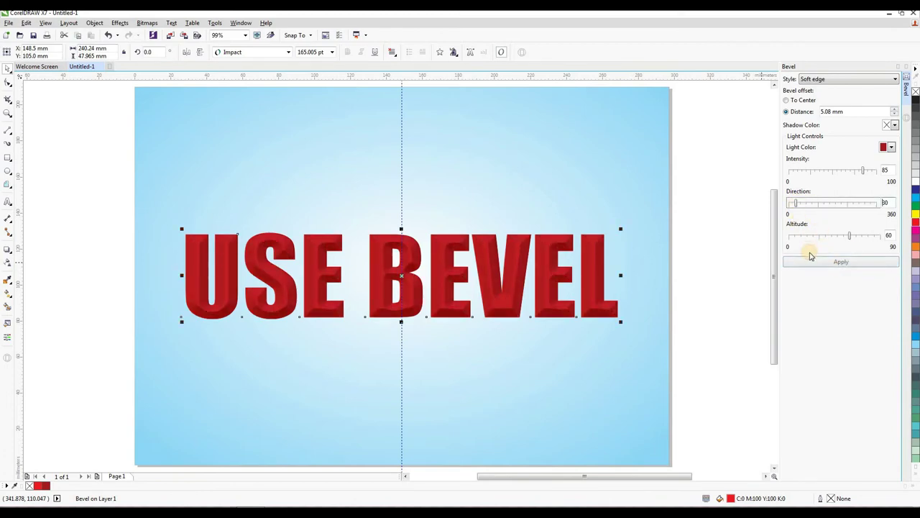
click(839, 262)
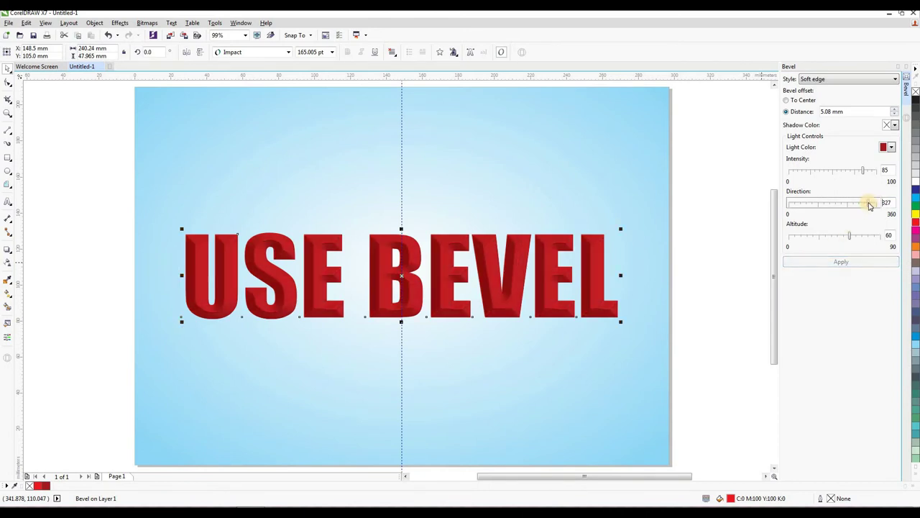
click(859, 263)
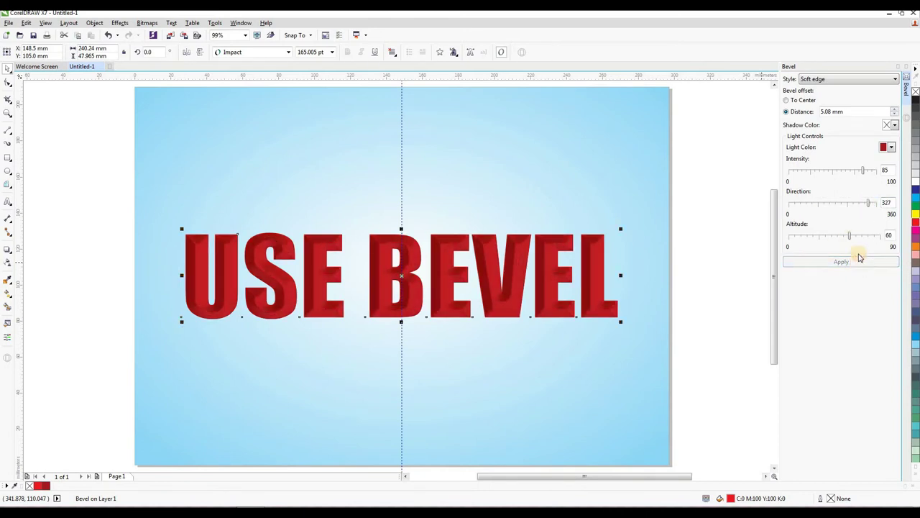
Try bevel light directions of 283, 238 and 210, and return the direction to 195.
click(859, 205)
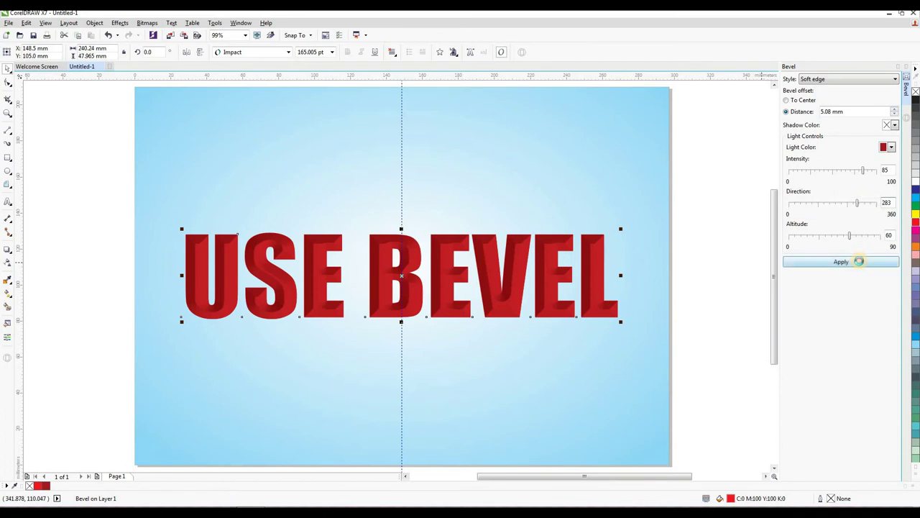
click(858, 262)
click(846, 203)
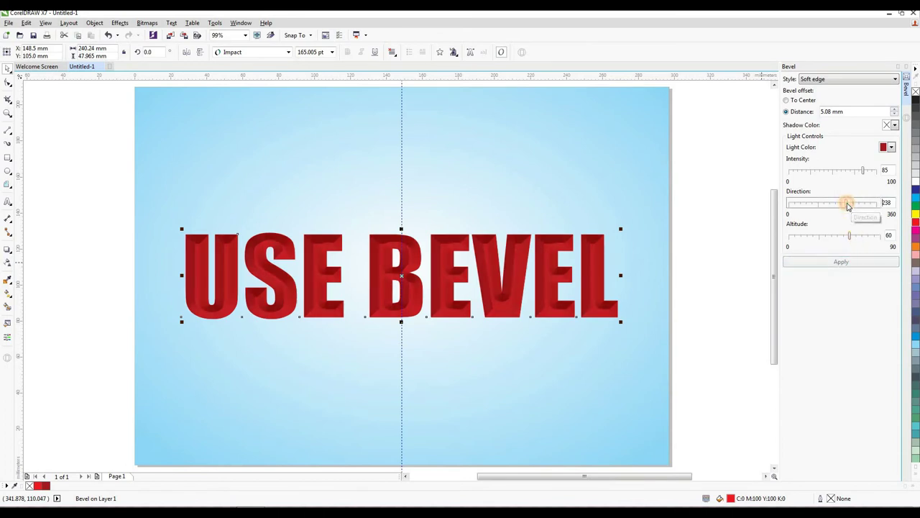
click(842, 262)
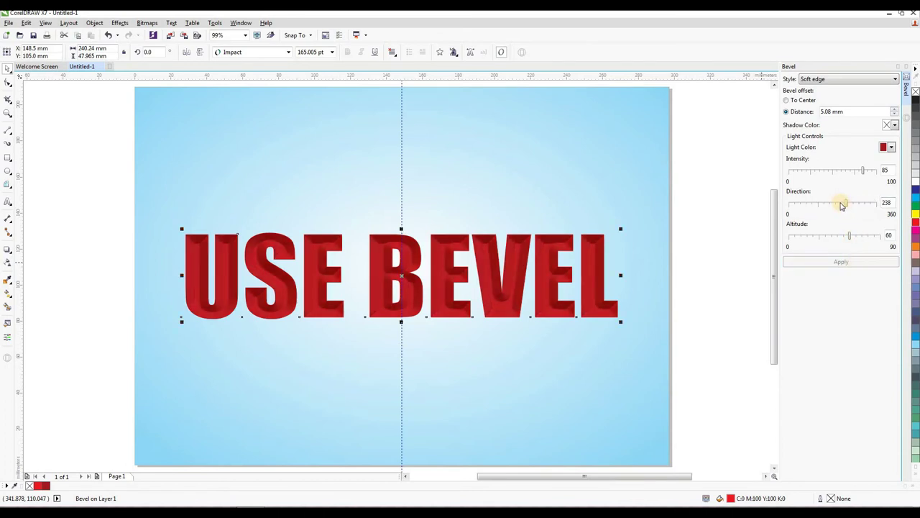
click(840, 261)
click(838, 205)
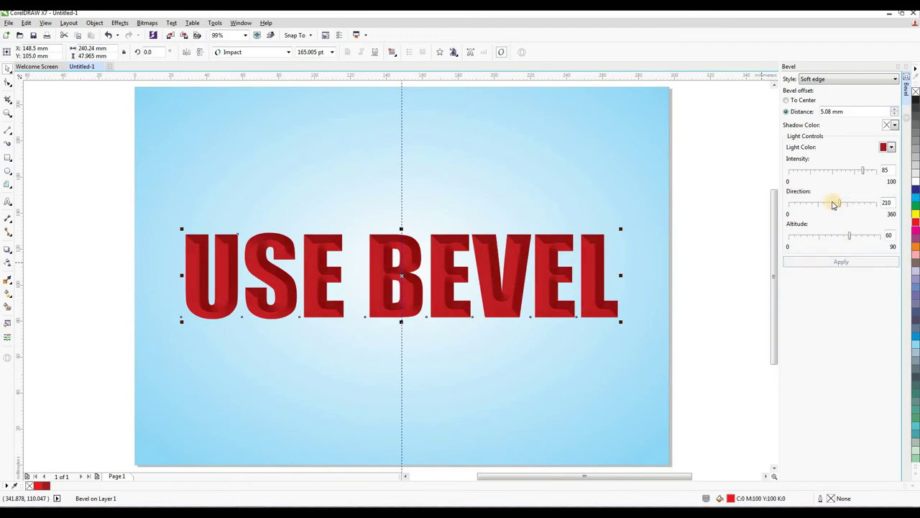
click(832, 204)
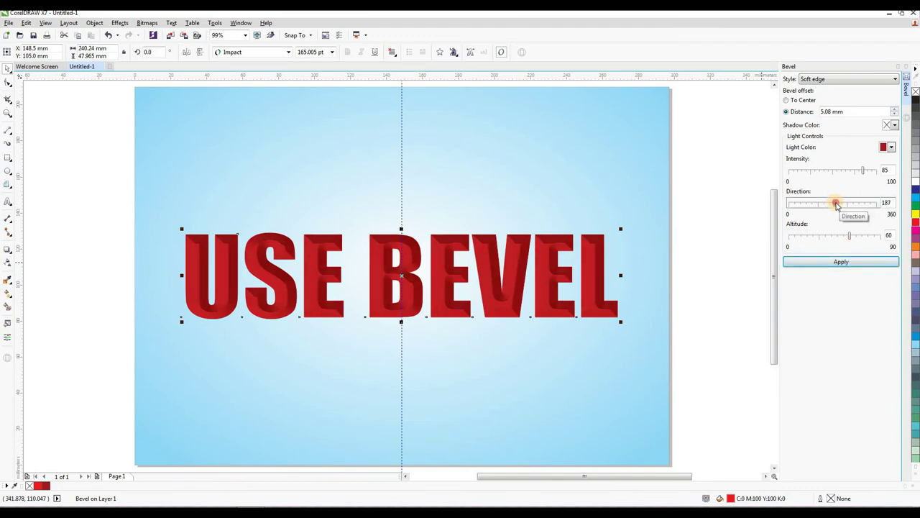
click(842, 262)
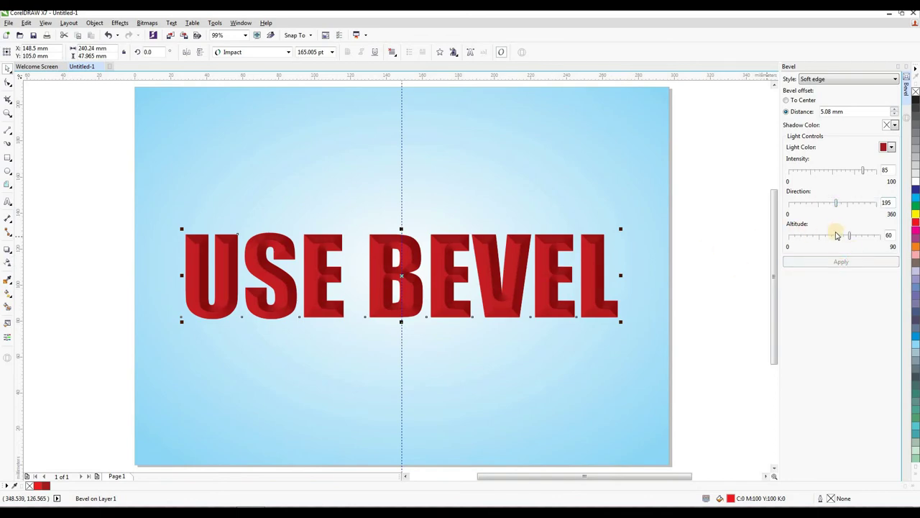
Try bevel light altitudes of 13, 6, 80 and 70 on the text, and return the altitude to 60.
drag(836, 236, 801, 236)
click(833, 261)
click(841, 262)
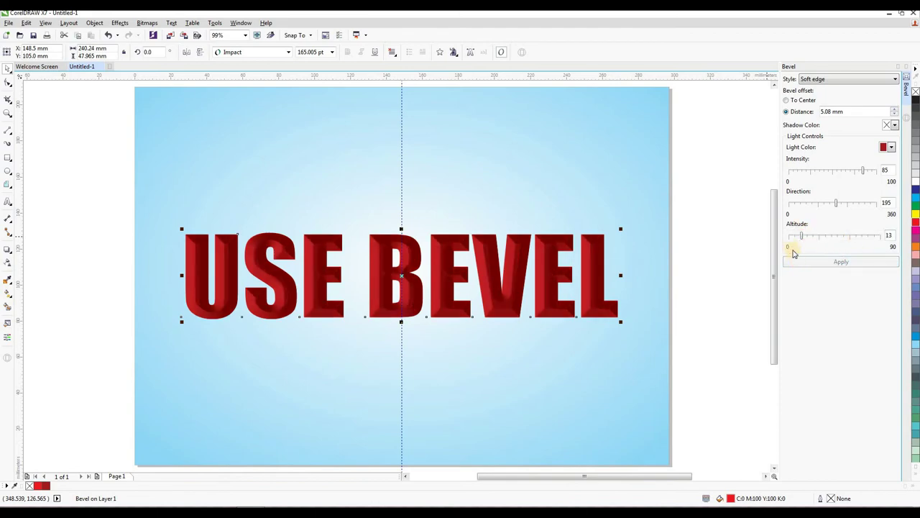
click(796, 237)
click(808, 263)
drag(795, 236, 868, 235)
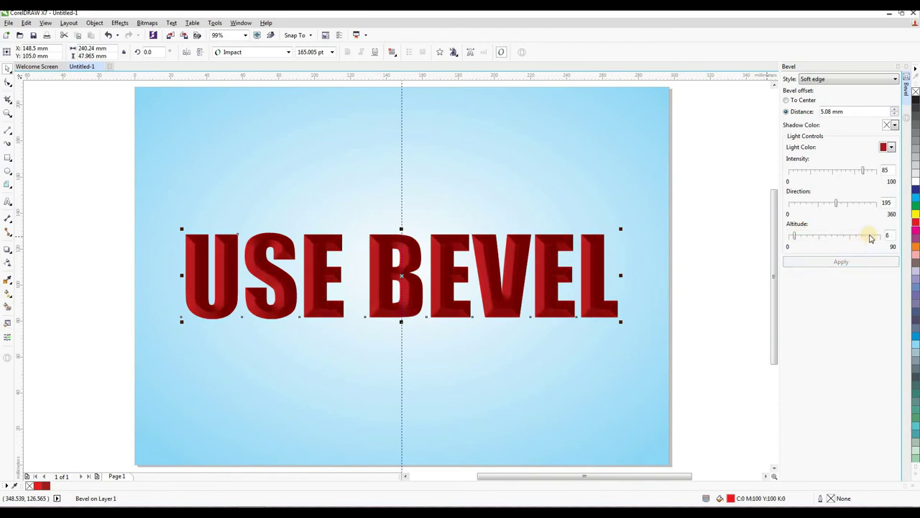
click(870, 262)
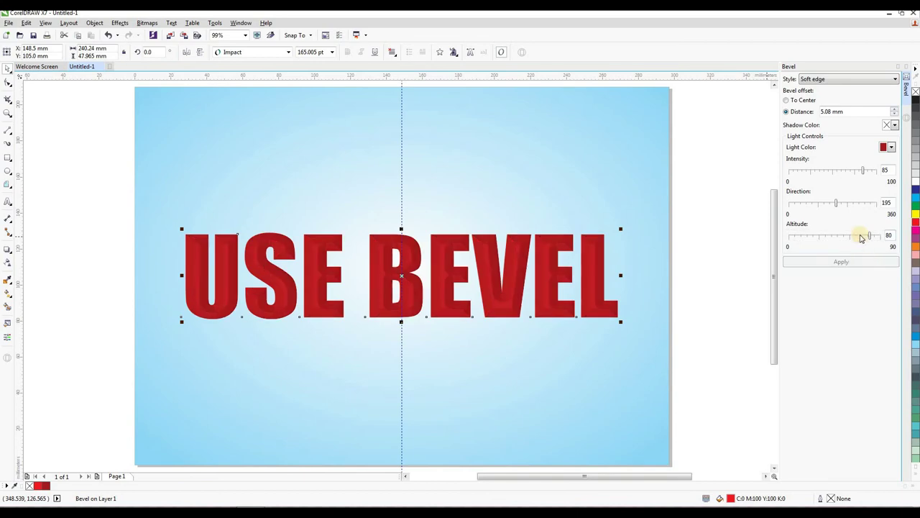
click(861, 238)
click(861, 261)
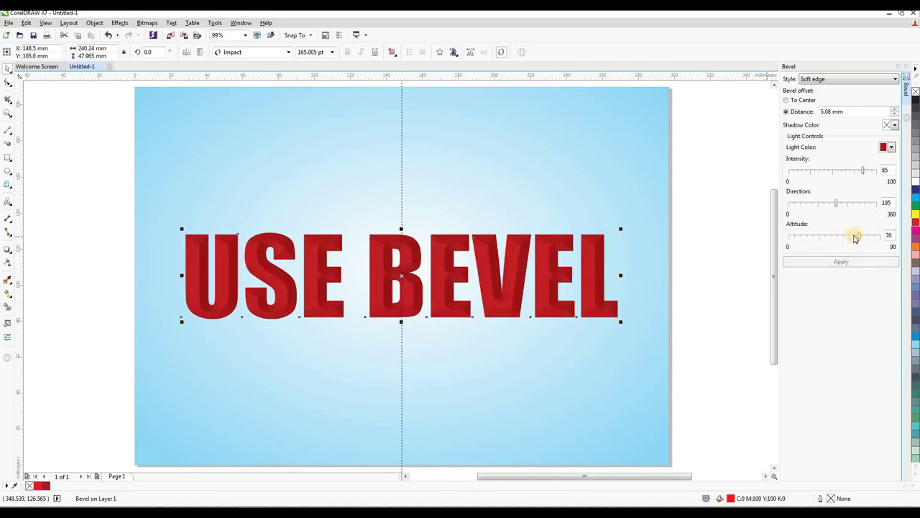
click(851, 238)
click(841, 262)
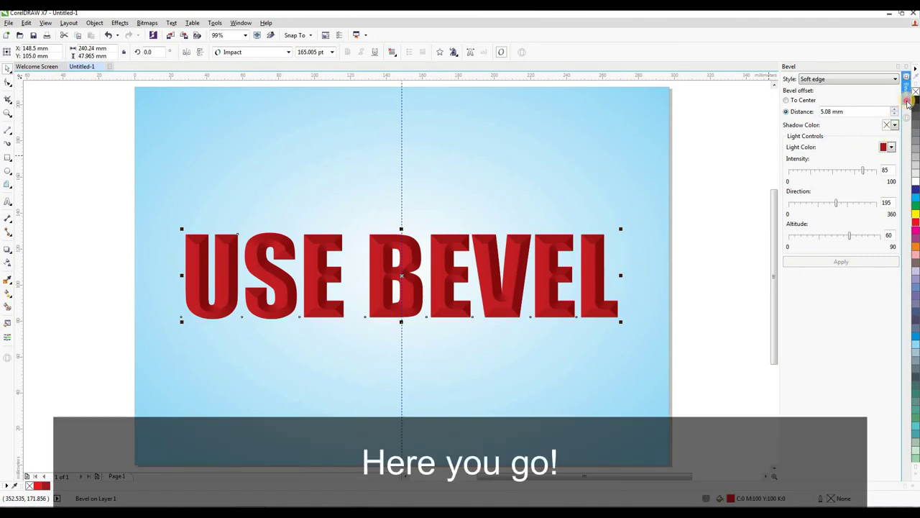
Hide the Bevel settings, deselect the text and preview the whole artwork in full screen.
click(907, 103)
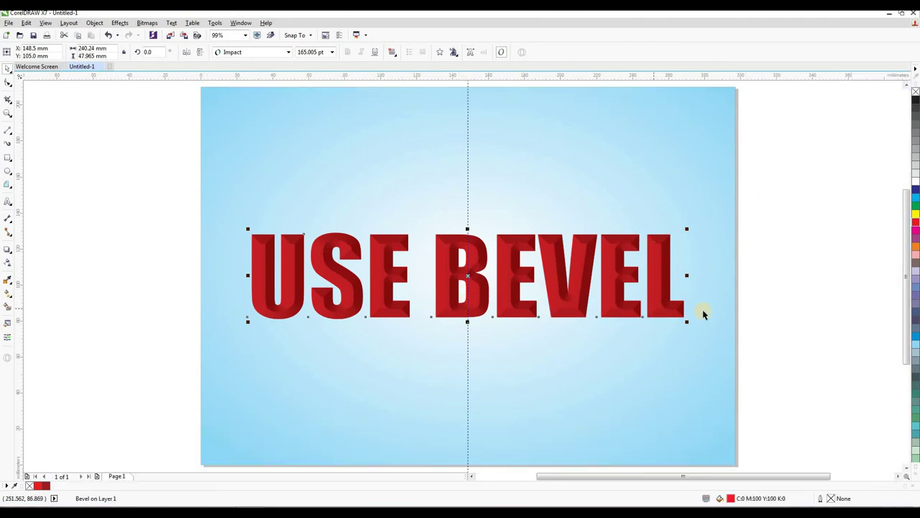
click(742, 313)
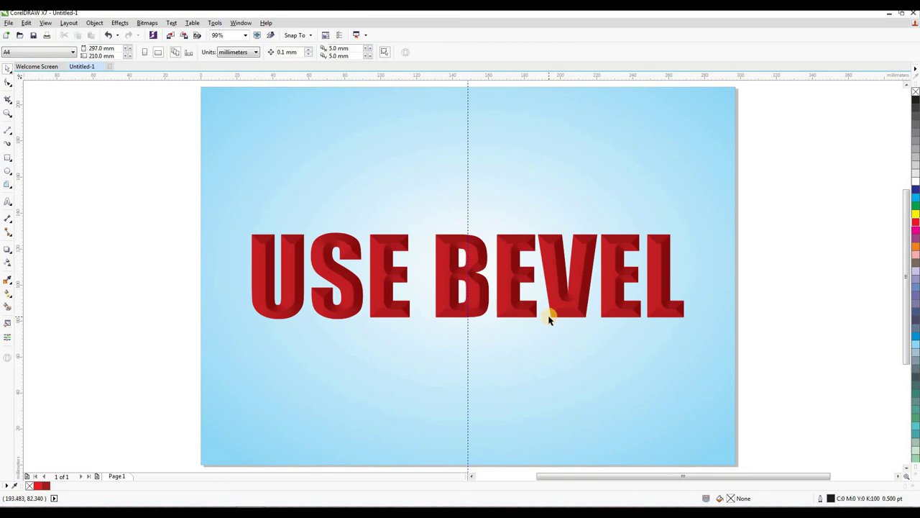
key(F4)
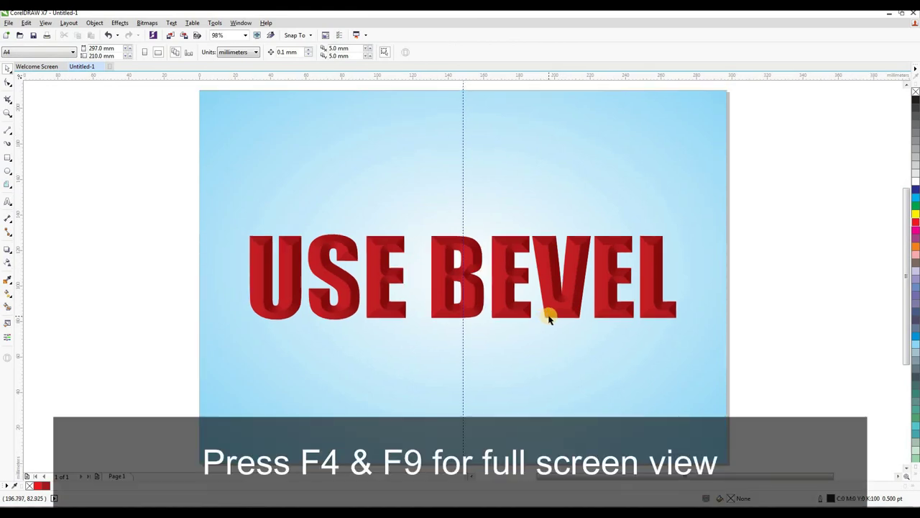
key(F9)
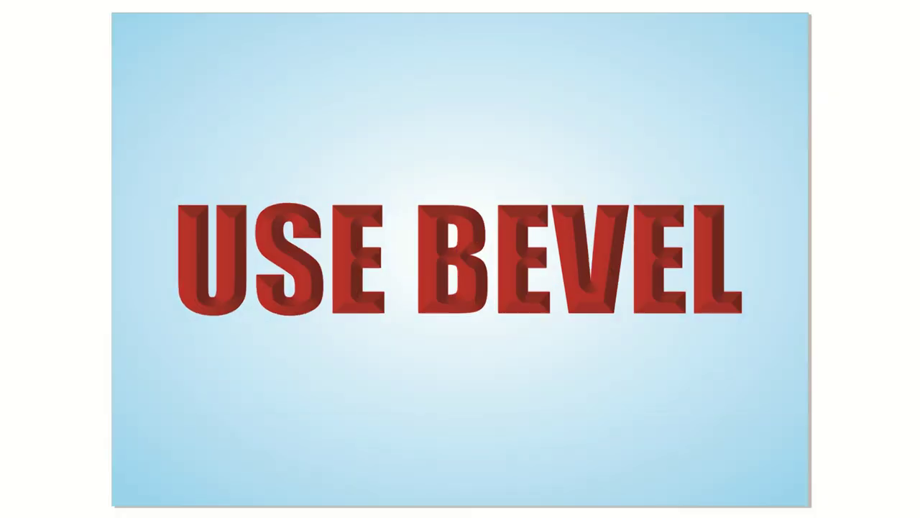